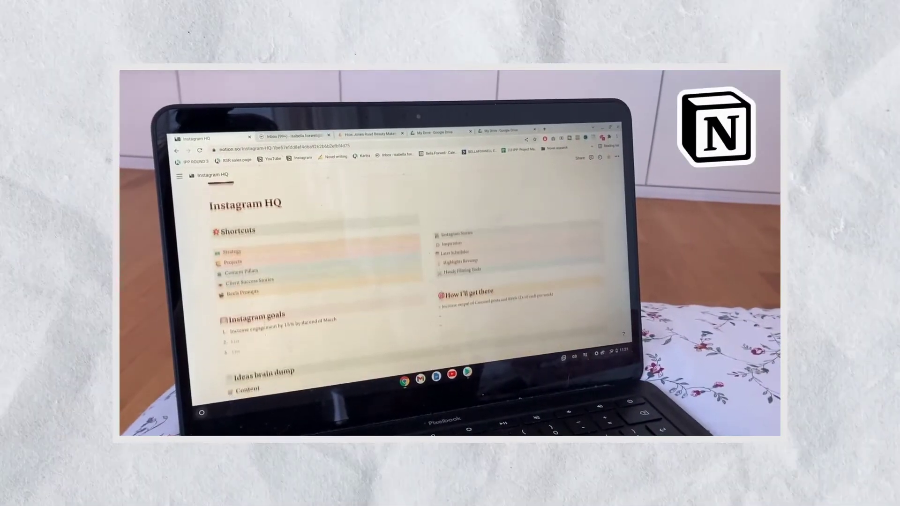
Compose a new Gmail message and enter the subject 'Questionnaire time!'.
scroll(439, 301, down, 5)
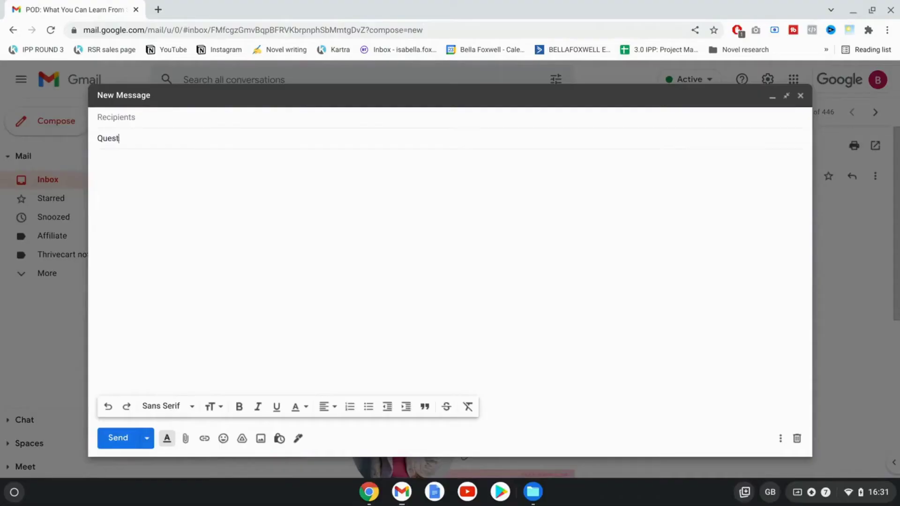
text(ire time!)
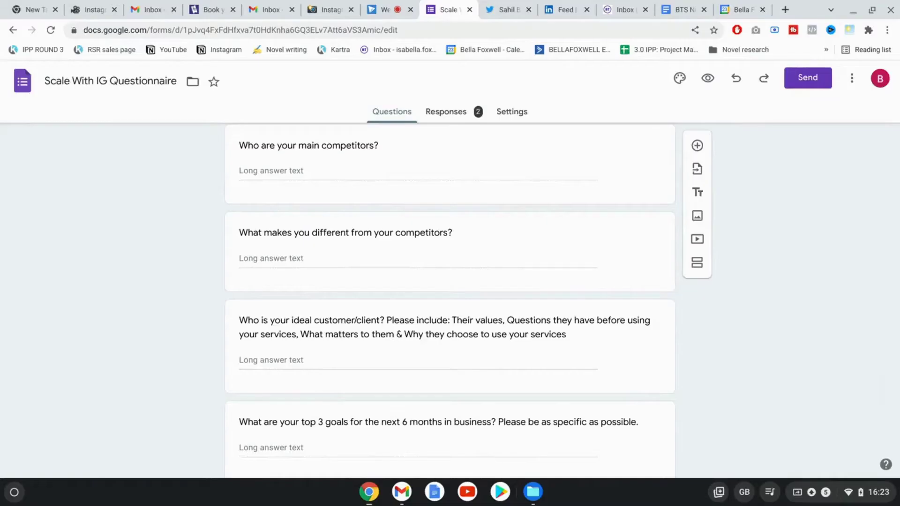
scroll(450, 281, down, 3)
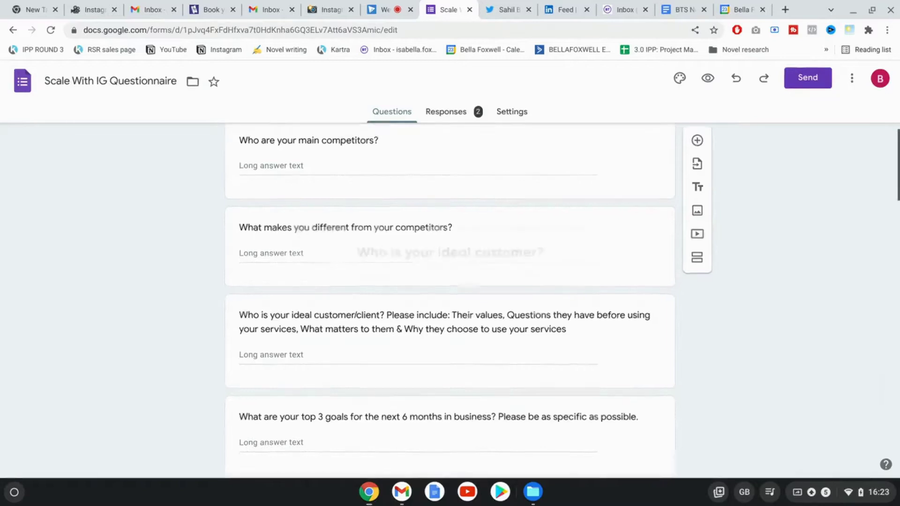
scroll(450, 300, down, 2)
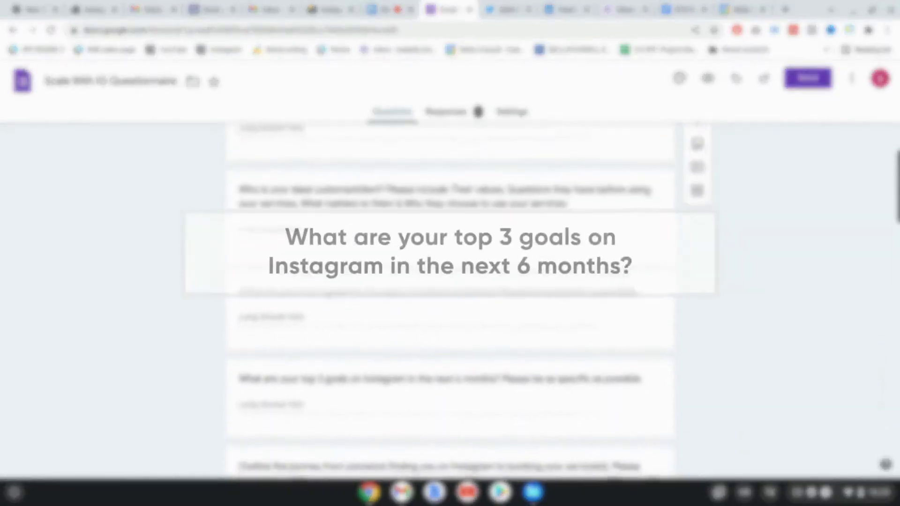
scroll(450, 300, down, 9)
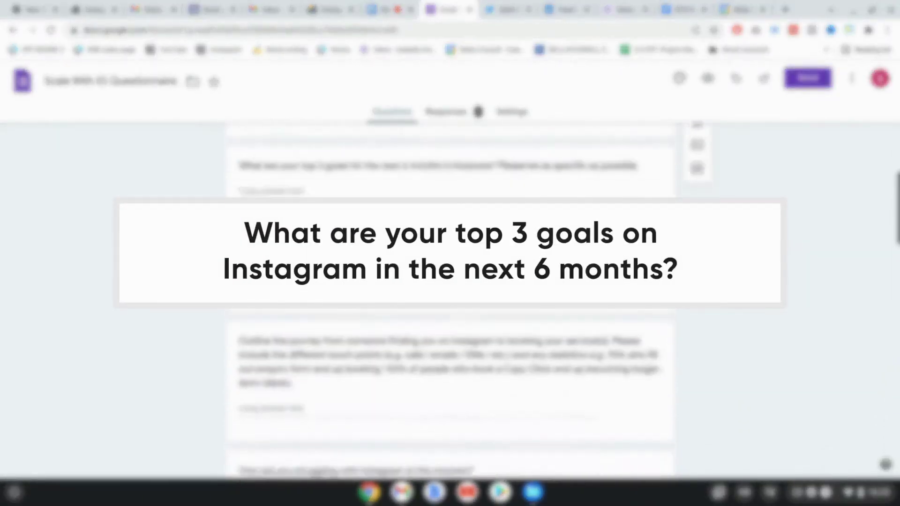
scroll(450, 300, down, 1)
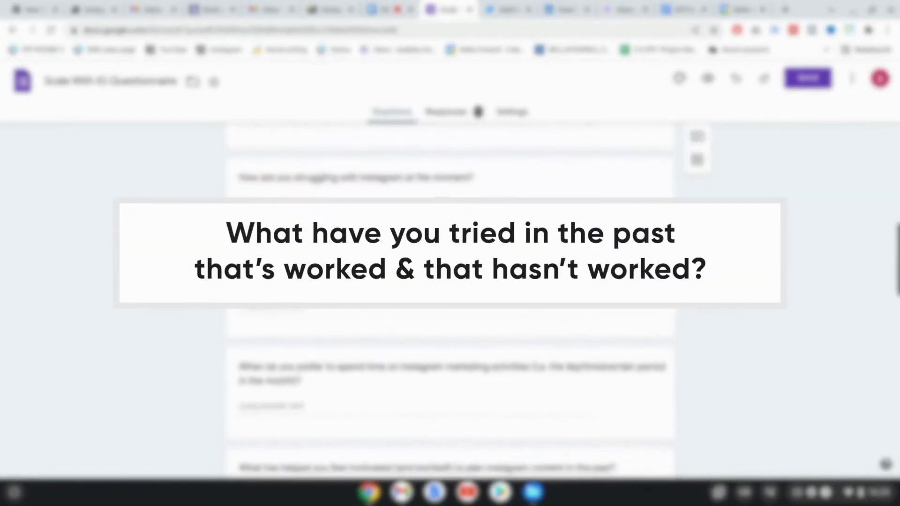
scroll(450, 300, down, 3)
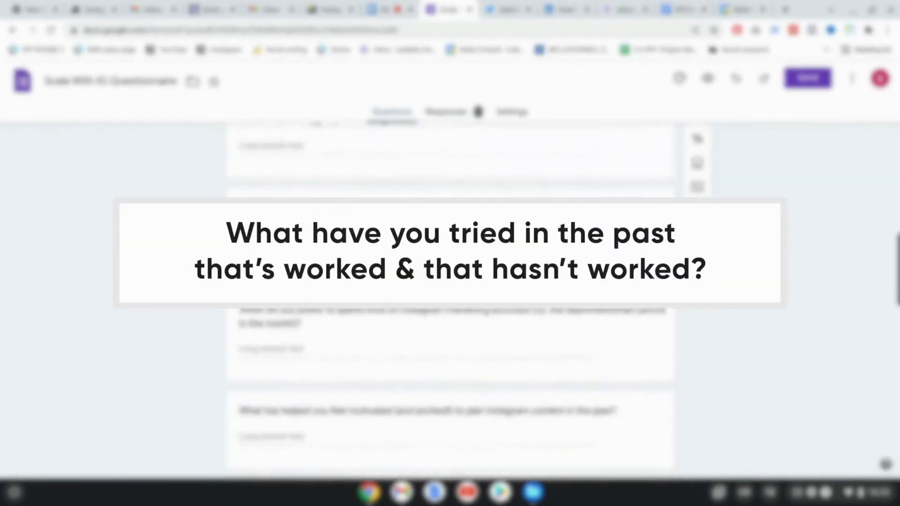
scroll(450, 300, down, 4)
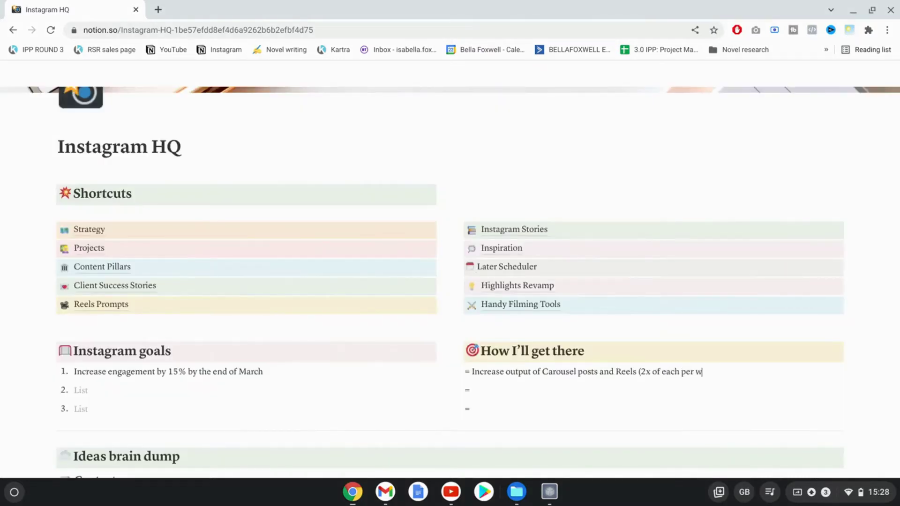
scroll(450, 276, up, 3)
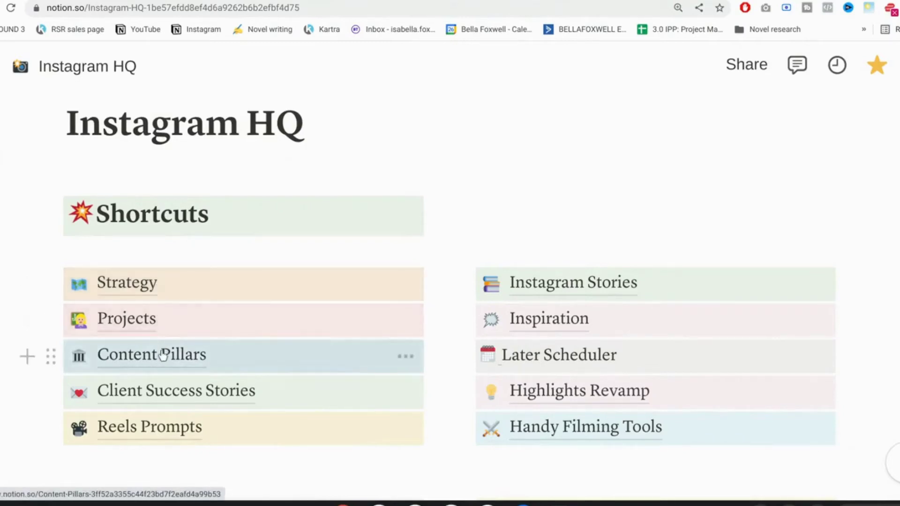
View Client Success Stories, return to Instagram HQ, then open and scroll through Strategy.
click(160, 399)
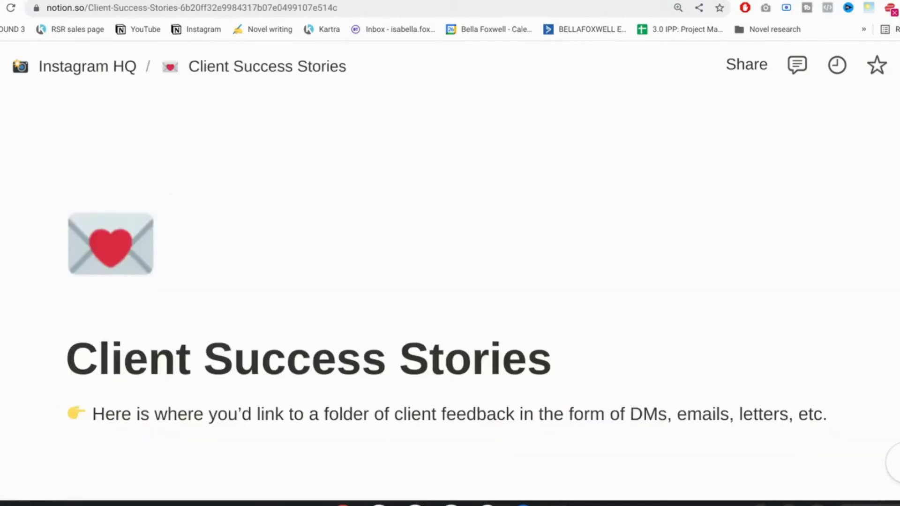
click(130, 74)
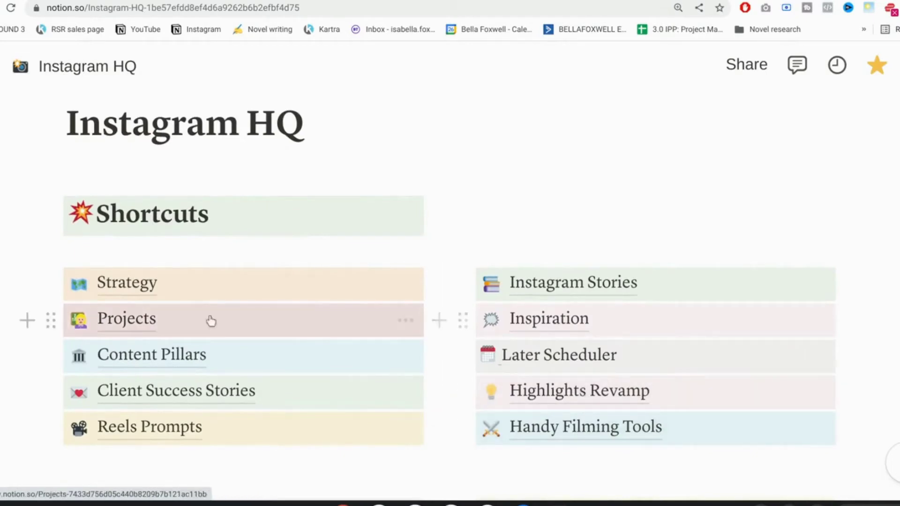
click(139, 300)
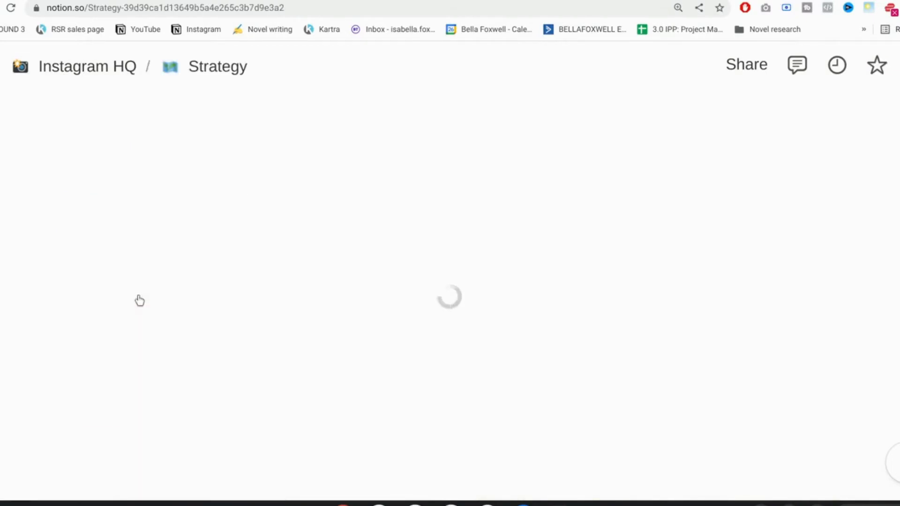
scroll(140, 300, down, 9)
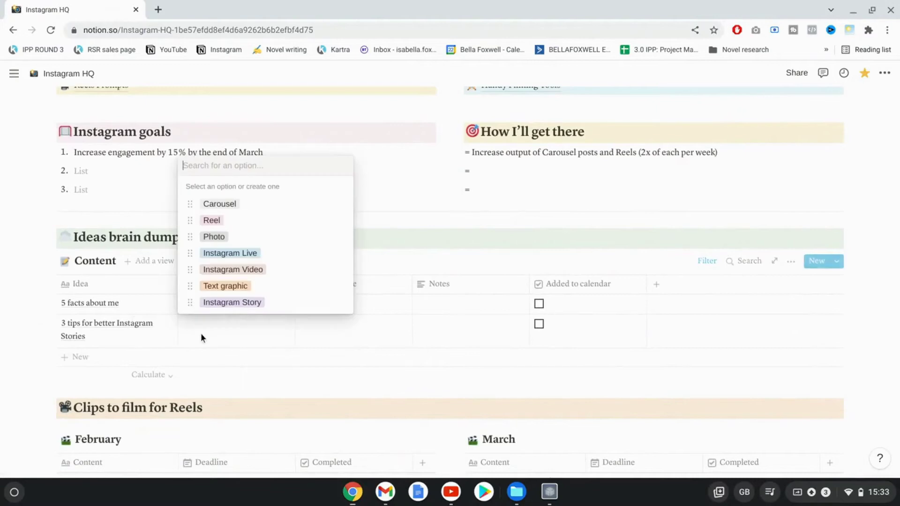
Make '3 tips for better Instagram Stories' a Reel and add the idea 'Behind-the-scenes of my client process'.
click(212, 220)
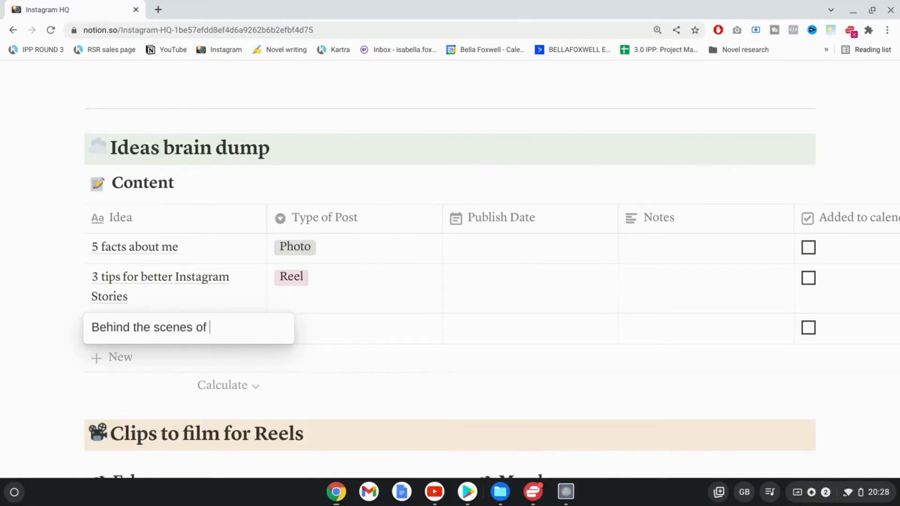
text(nt process)
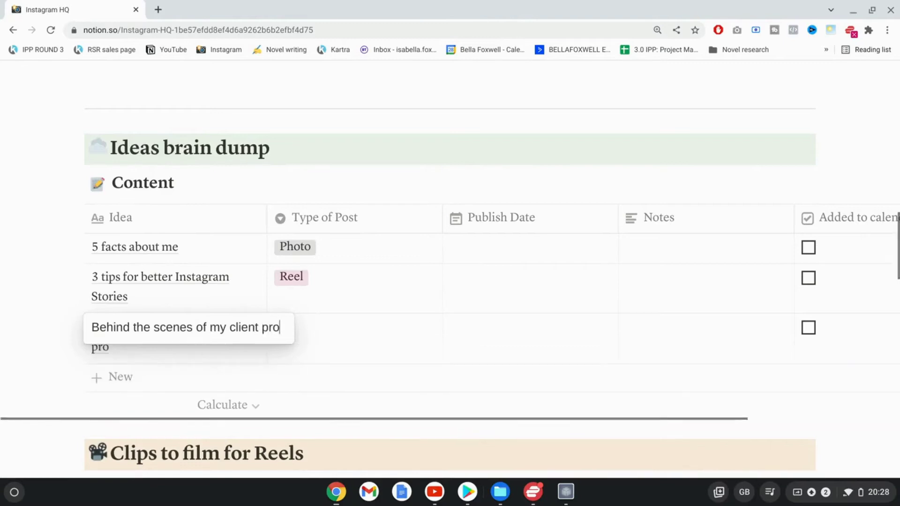
click(347, 331)
Make the new idea a Carousel dated February 25, 2022, marked added to calendar.
click(347, 330)
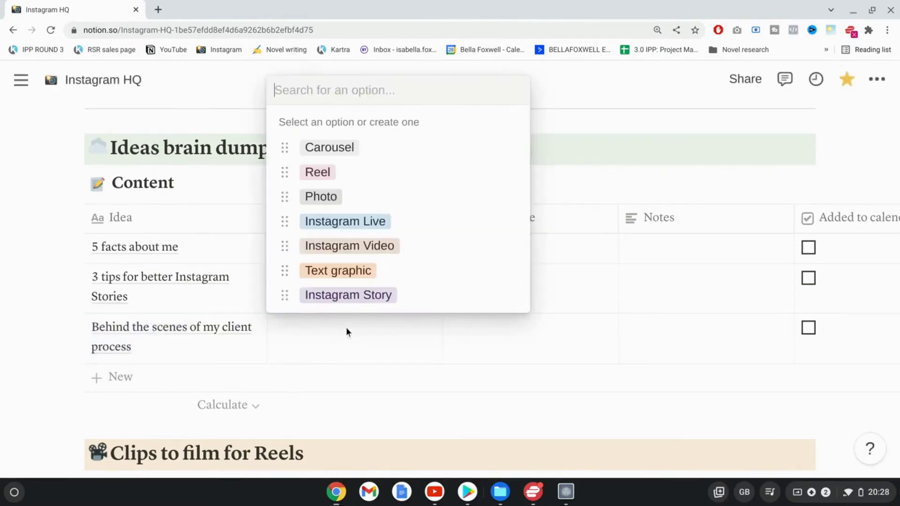
click(331, 149)
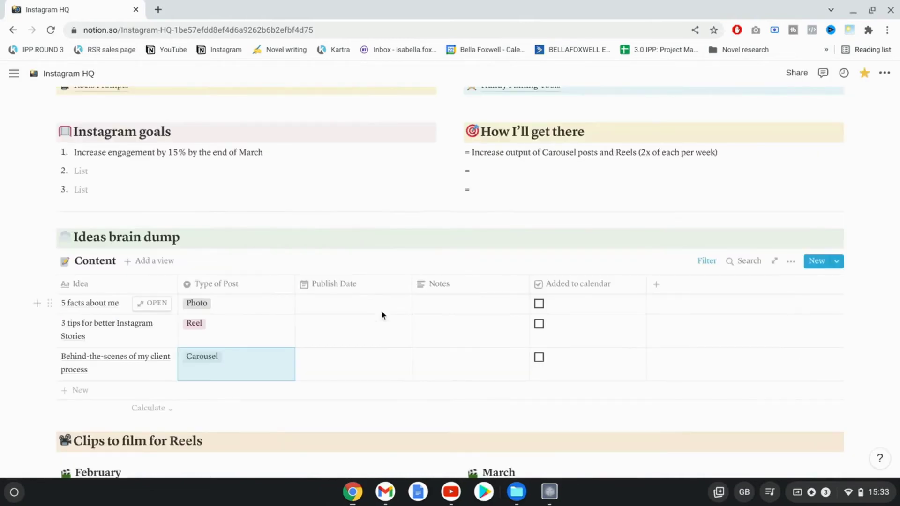
click(378, 365)
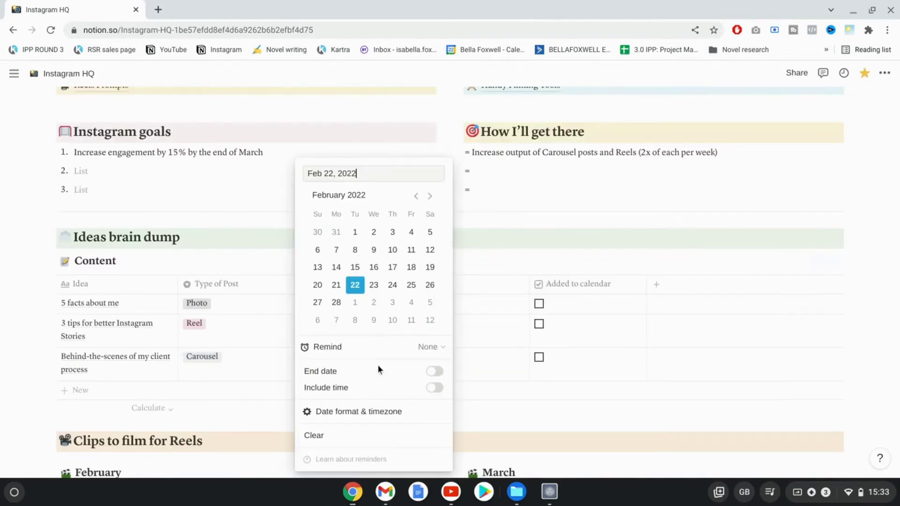
click(411, 286)
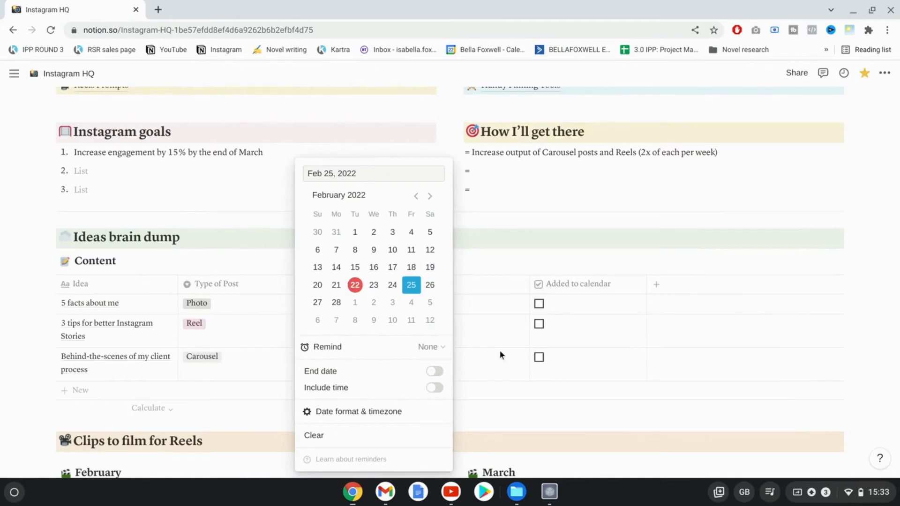
click(531, 352)
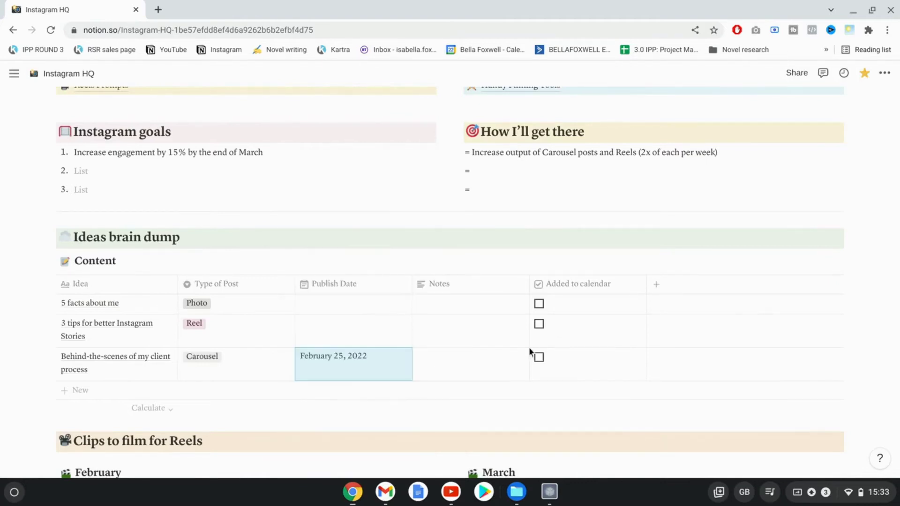
click(539, 358)
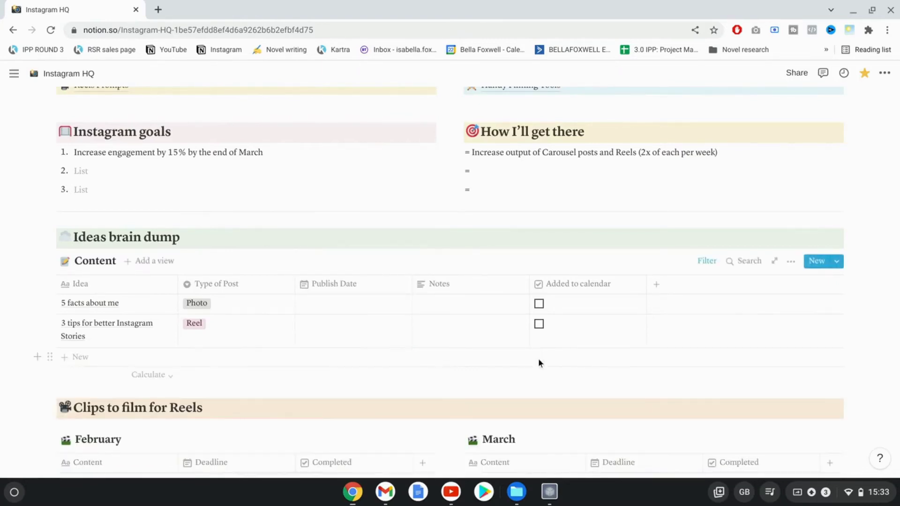
scroll(538, 359, down, 8)
Title a new Content Calendar page 'Why I got started in business'.
scroll(551, 363, down, 5)
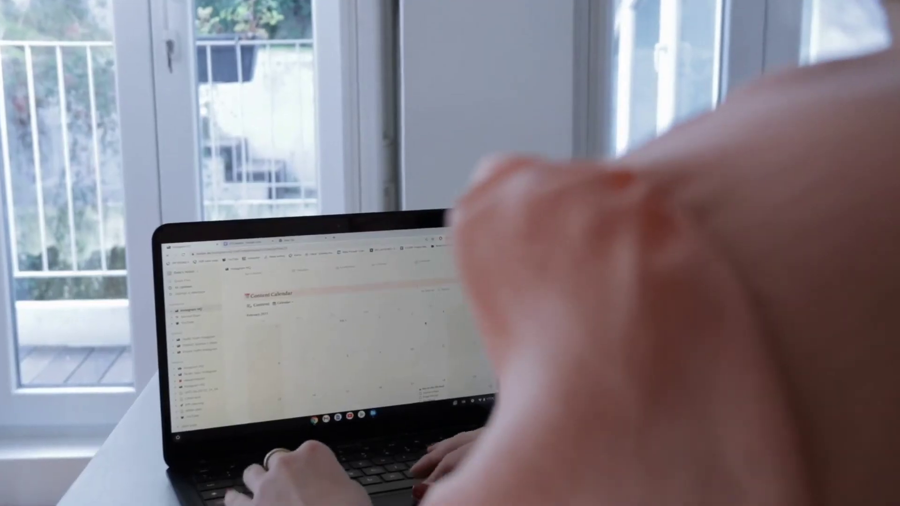
text(Why I got started in business)
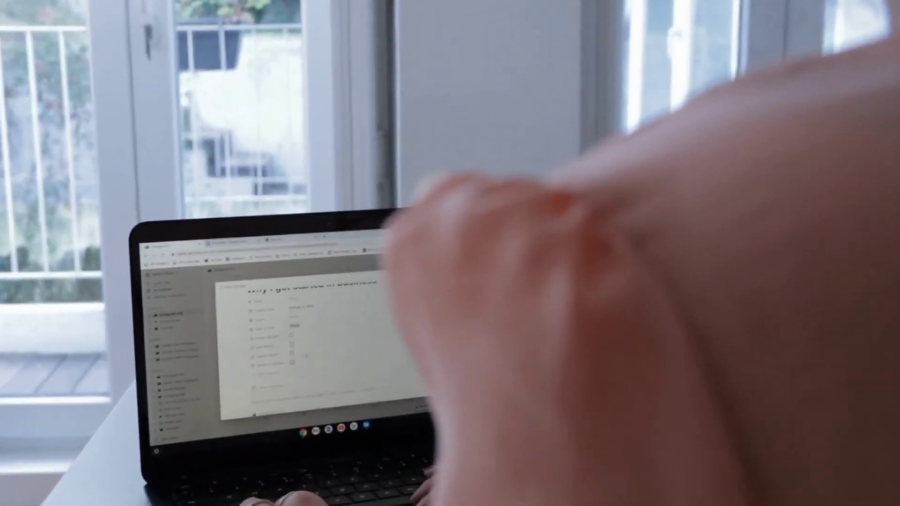
scroll(319, 346, down, 3)
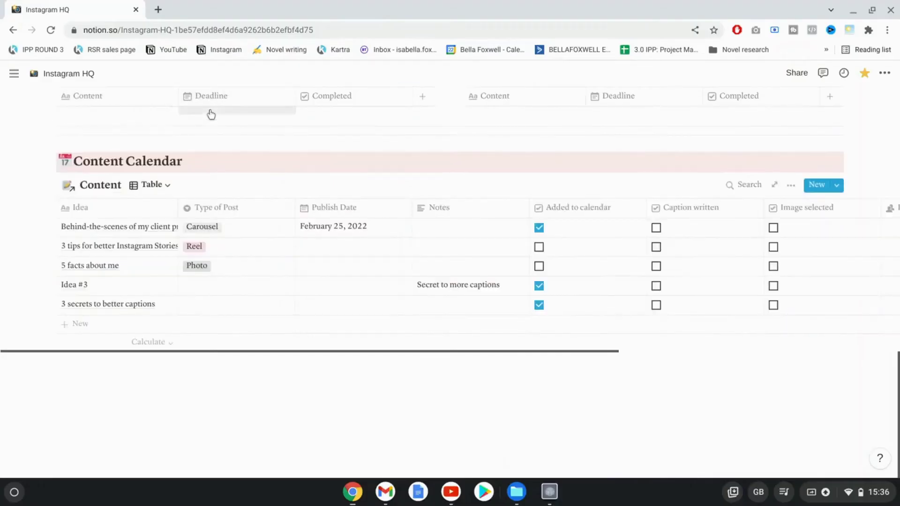
Open the view dropdown beside the Content database title.
click(167, 188)
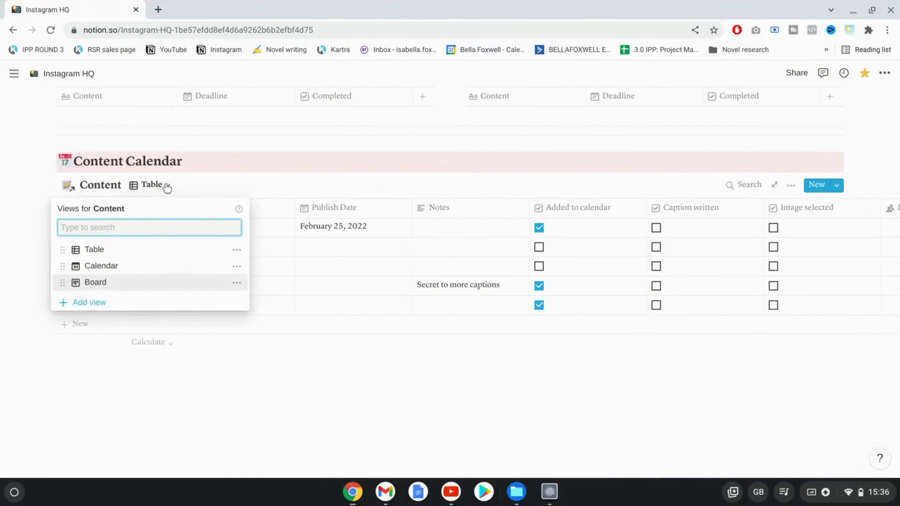
In calendar view, add a February 8 post using the Instagram post template.
click(141, 265)
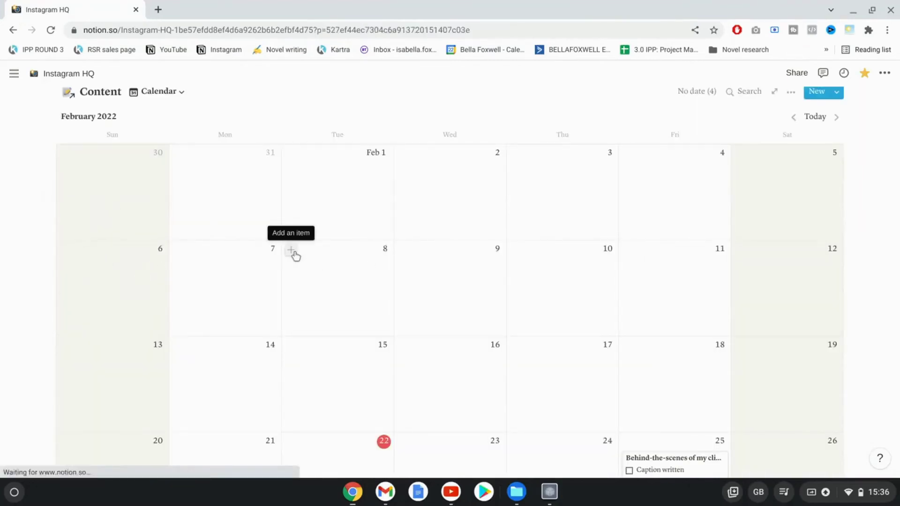
click(291, 250)
scroll(295, 255, down, 2)
scroll(296, 257, down, 2)
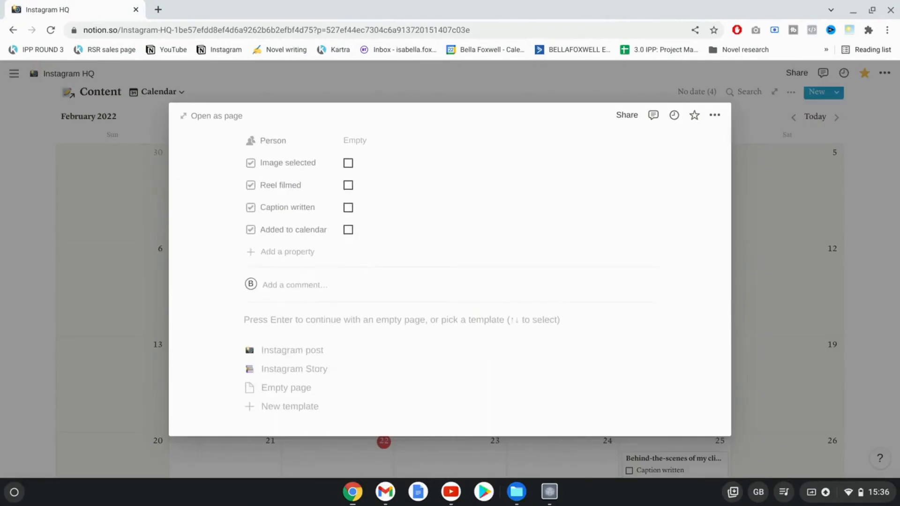
click(296, 351)
text(3 tips to better Instagram Stories.)
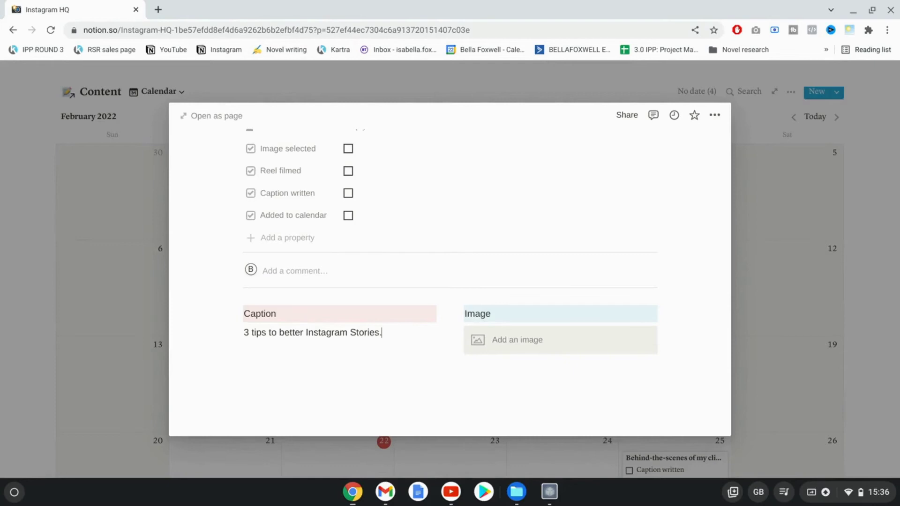
scroll(353, 211, up, 3)
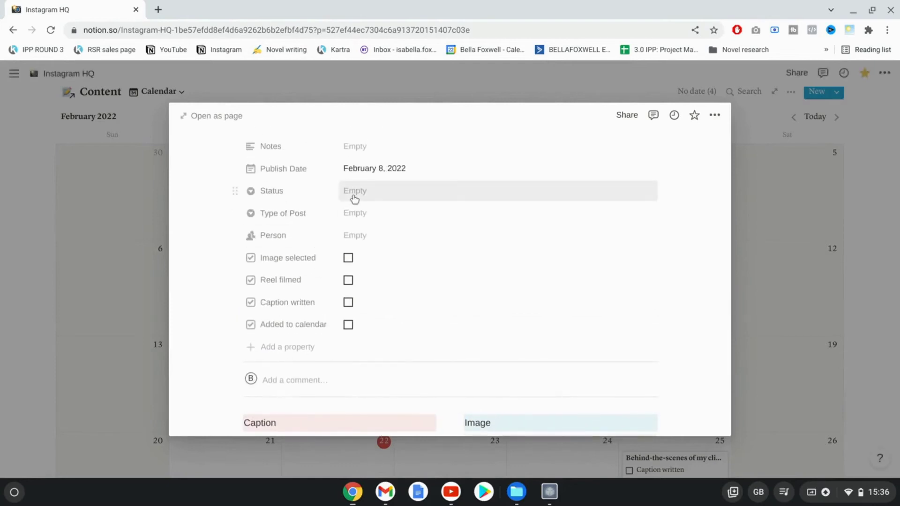
Set the post's status to Outlining In Progress, type to Carousel, and assign a person.
click(355, 197)
click(368, 229)
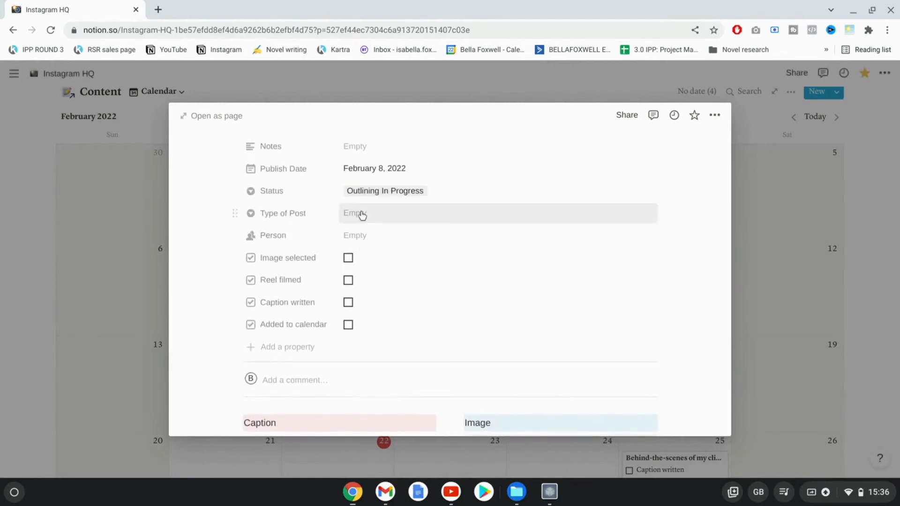
click(362, 215)
click(371, 251)
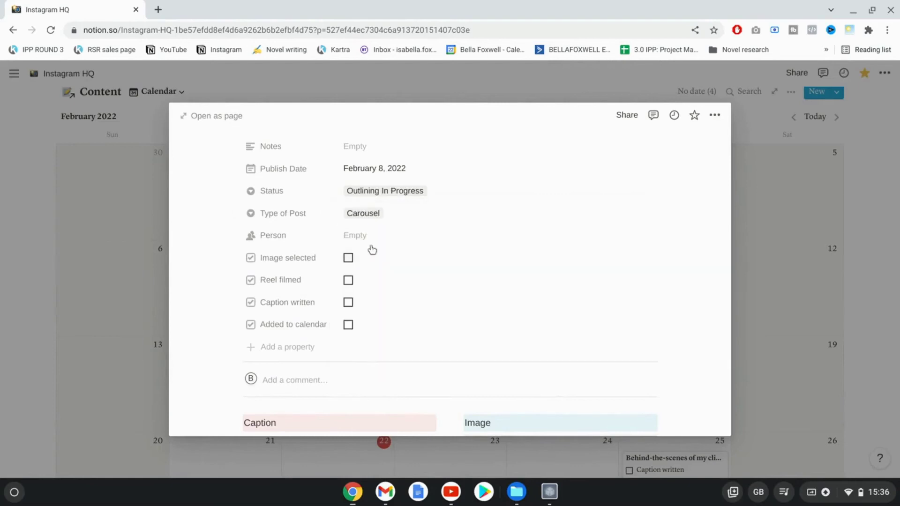
click(366, 237)
click(381, 270)
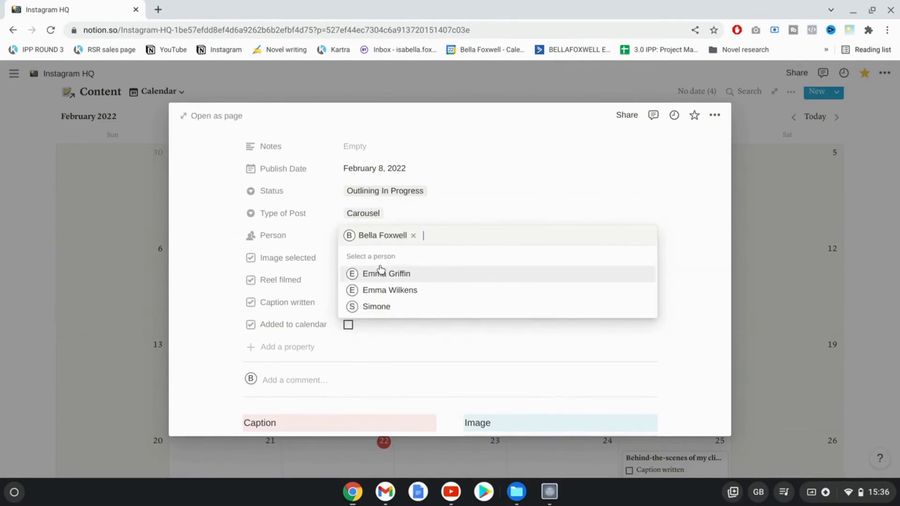
click(479, 213)
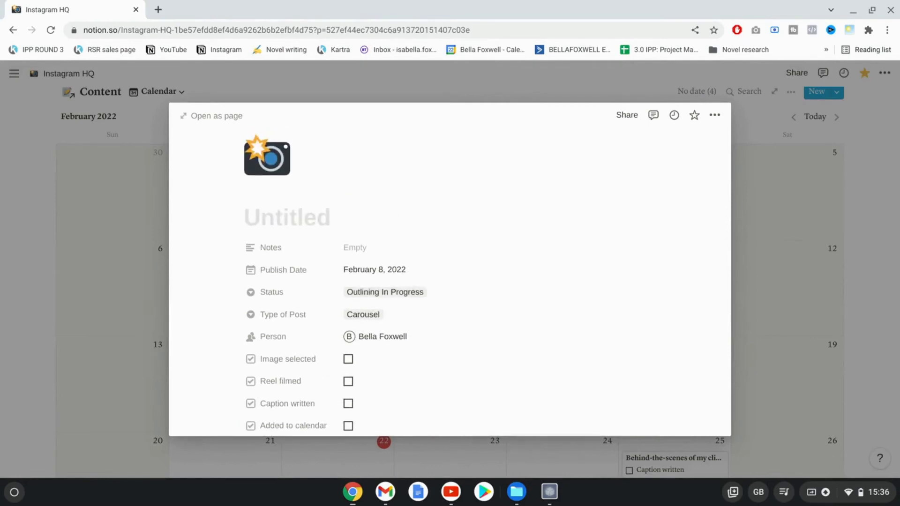
Title the post '3 tips to better Stories.' and close it.
text(3 tp)
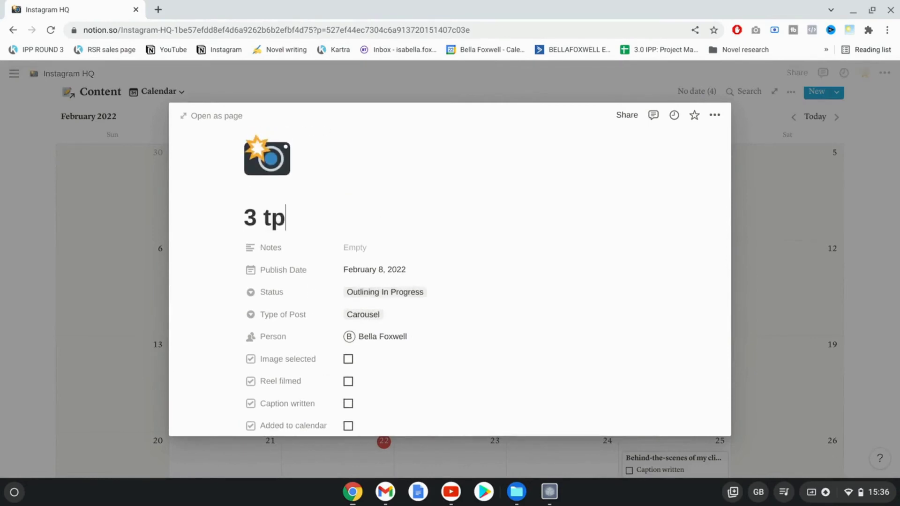
key(BackSpace)
text(ips to better Stories.)
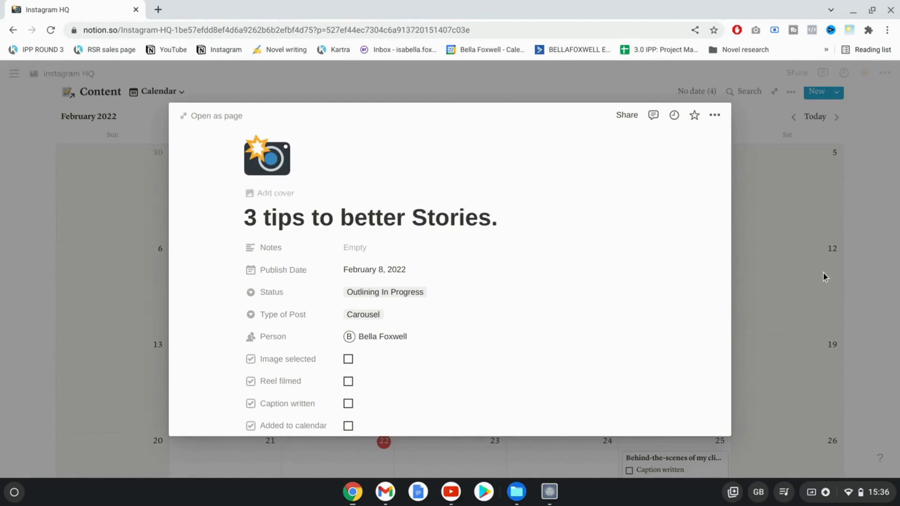
click(859, 261)
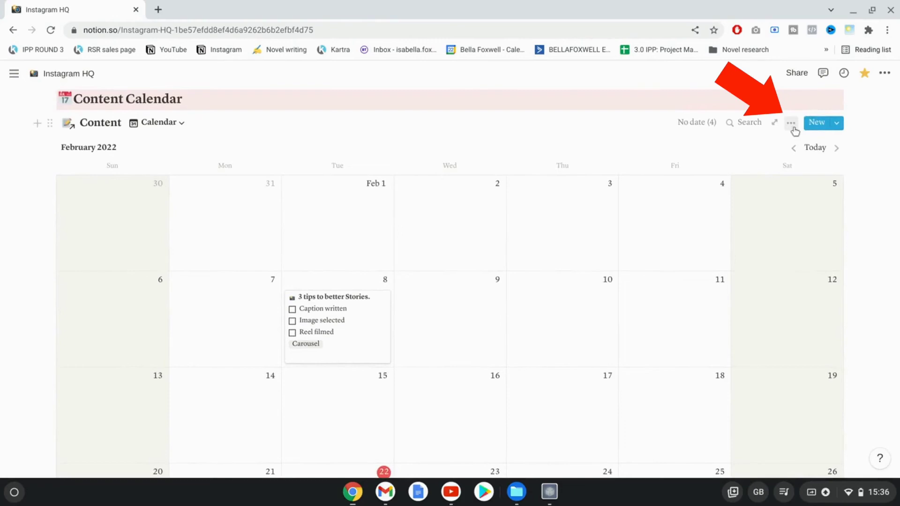
In the calendar view's Properties settings, toggle Notes and turn on Status for the cards.
click(792, 123)
click(793, 229)
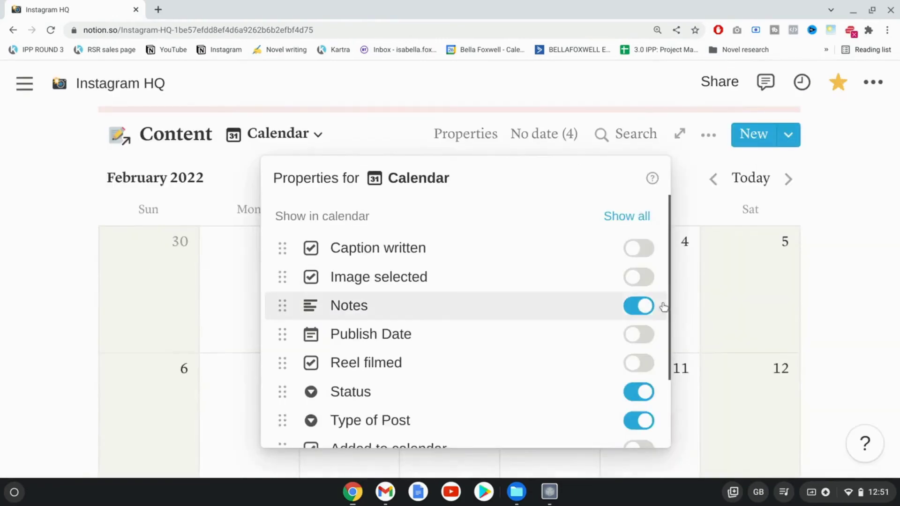
click(635, 308)
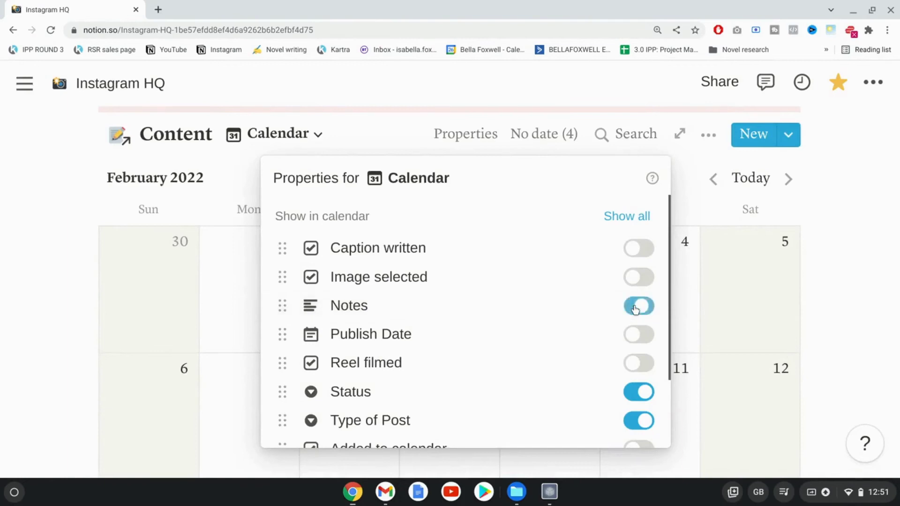
scroll(636, 309, down, 2)
click(634, 302)
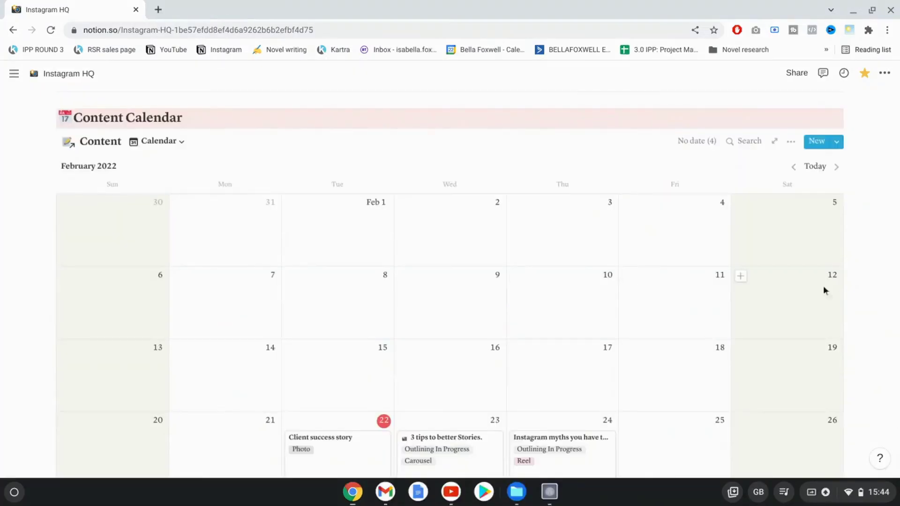
Switch Content to a Board view grouped by Status.
click(158, 142)
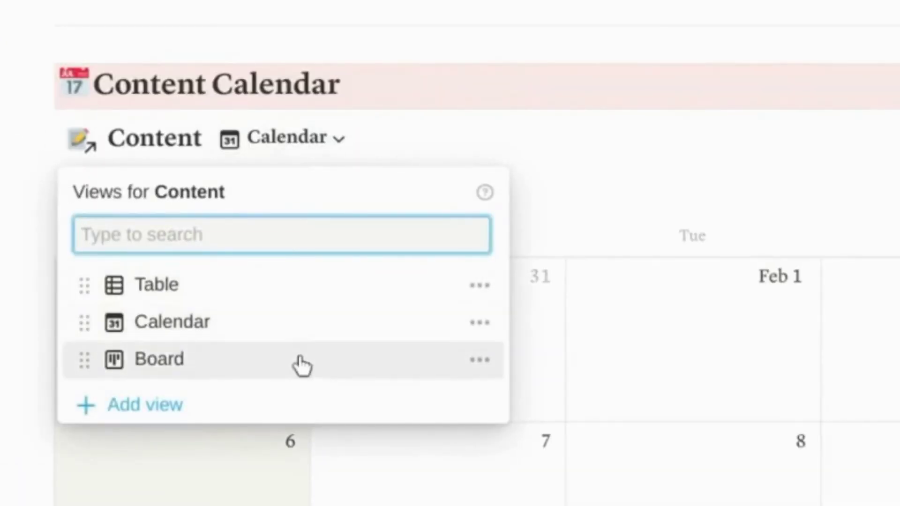
click(303, 365)
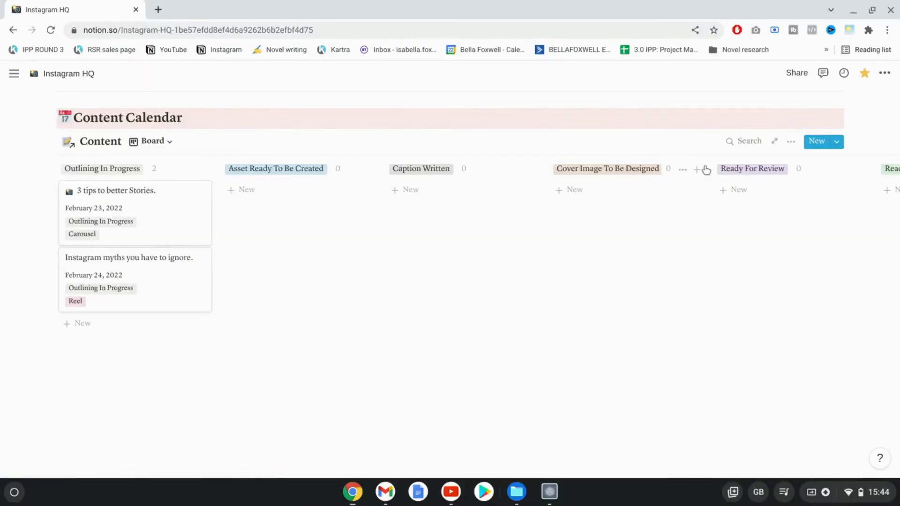
click(791, 144)
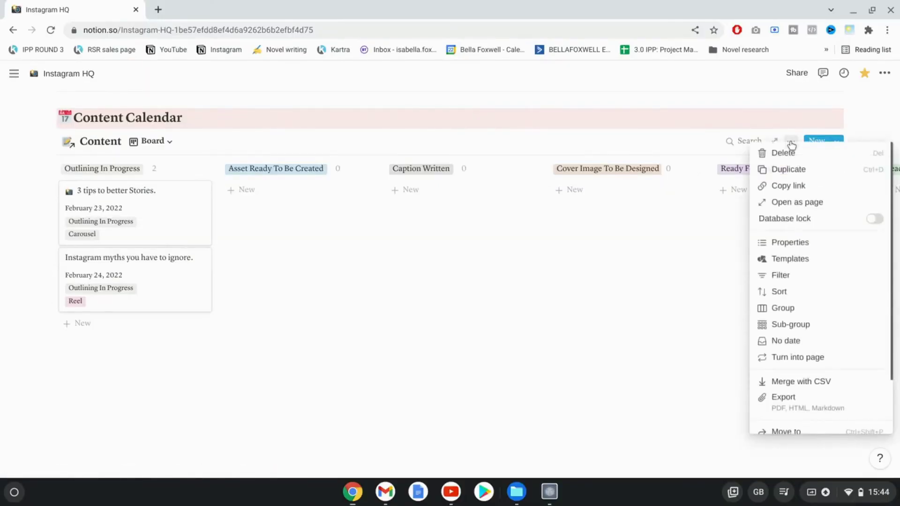
click(793, 308)
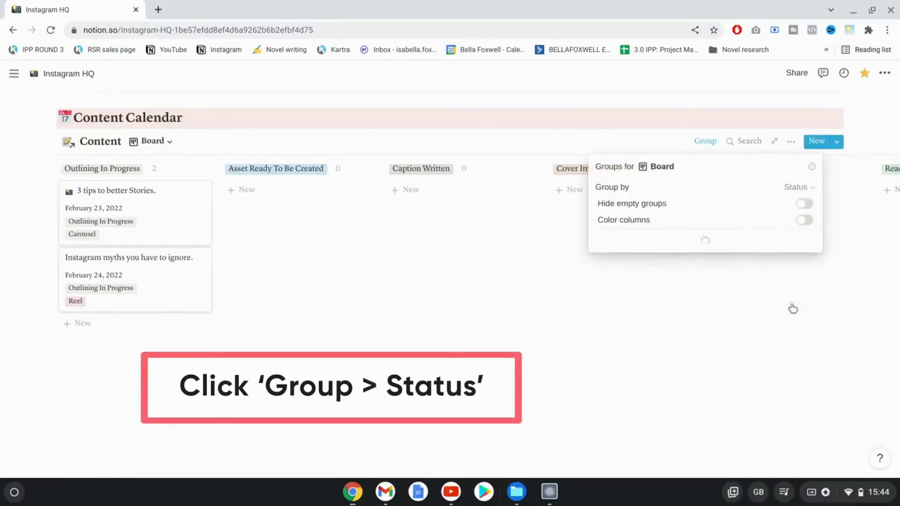
click(806, 187)
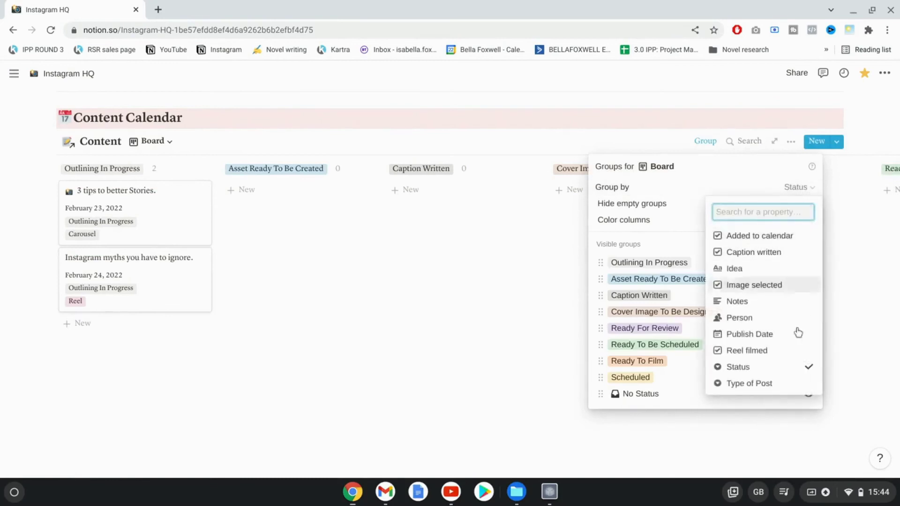
click(840, 352)
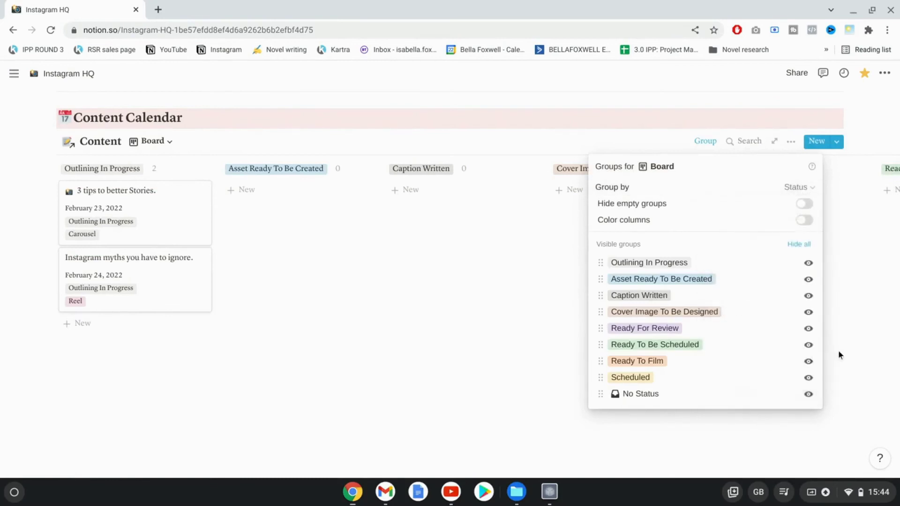
click(165, 215)
Set '3 tips to better Stories.' to Caption Written and drag the myths post to Asset Ready To Be Created.
click(165, 214)
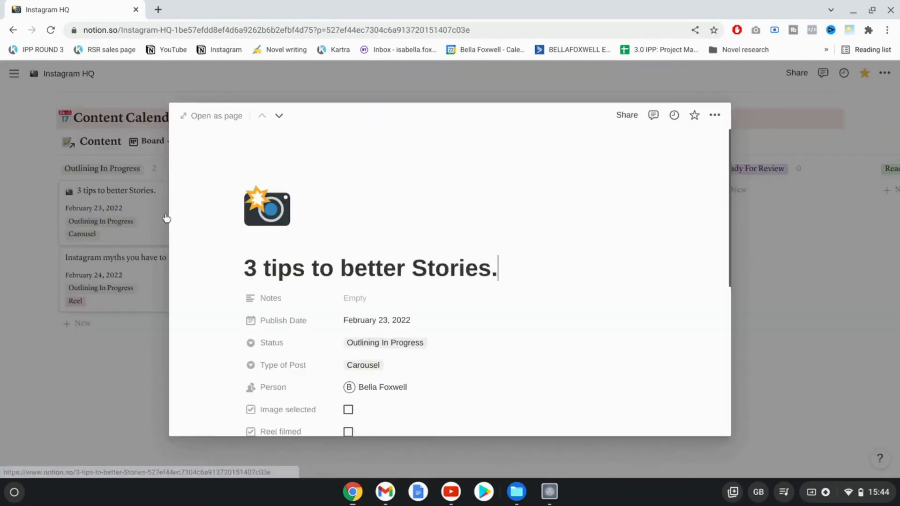
click(382, 347)
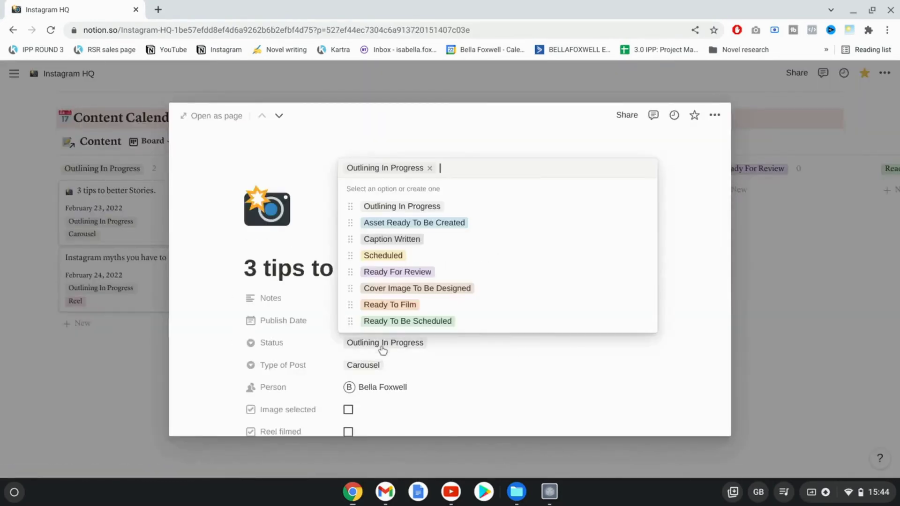
click(416, 239)
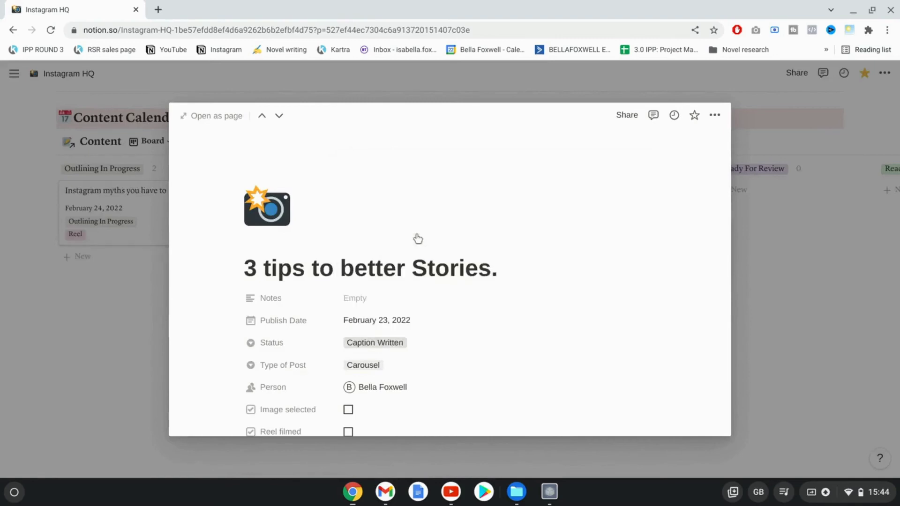
click(789, 269)
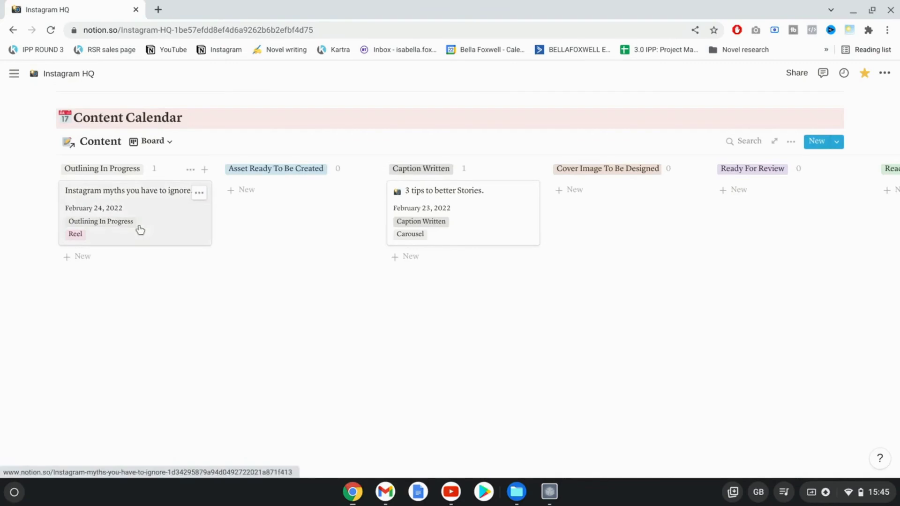
drag(138, 232, 313, 221)
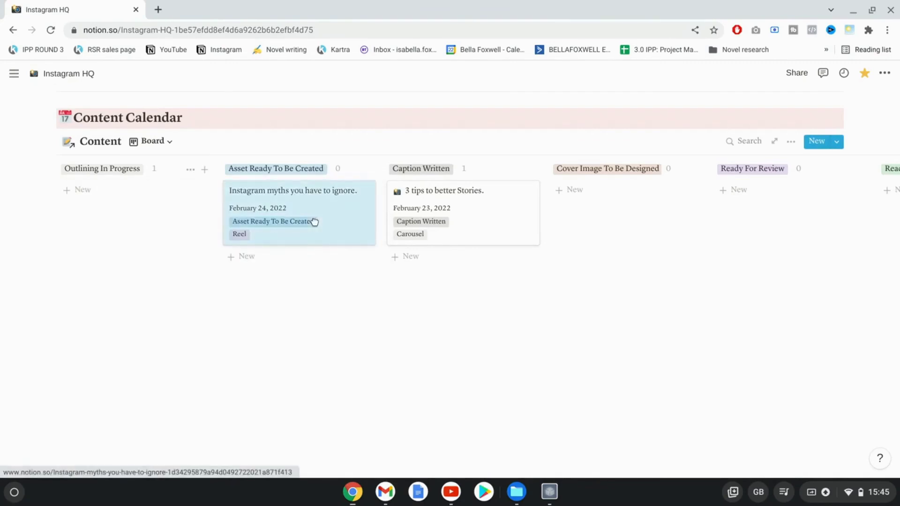